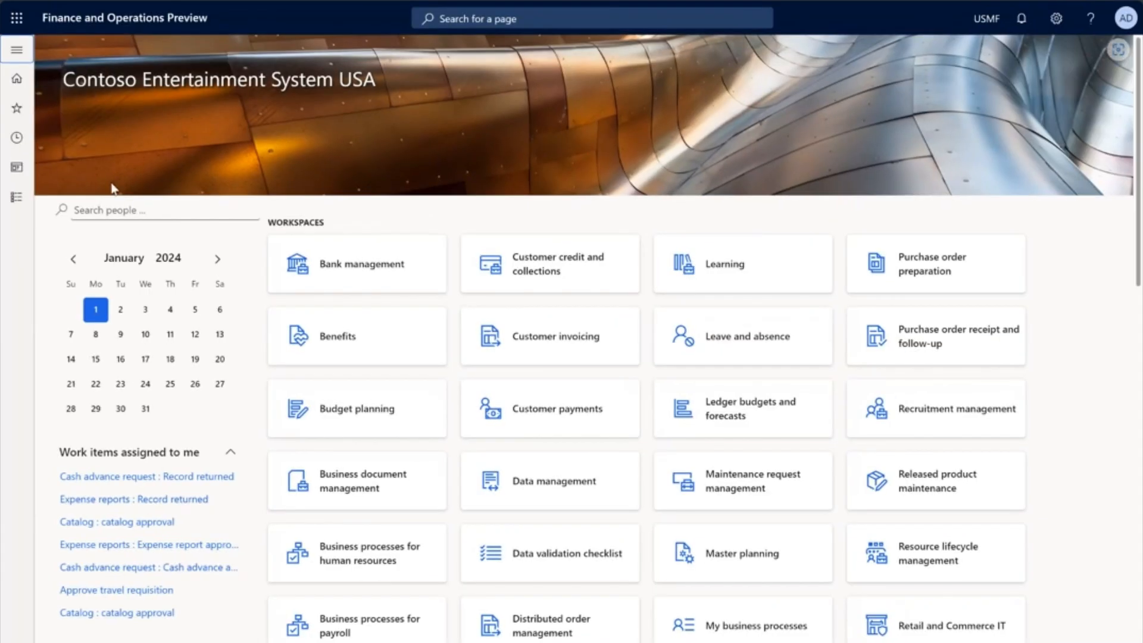
# Step: Open the currency exchange rates of the Default exchange rate type from the General ledger currency setup
pyautogui.click(15, 200)
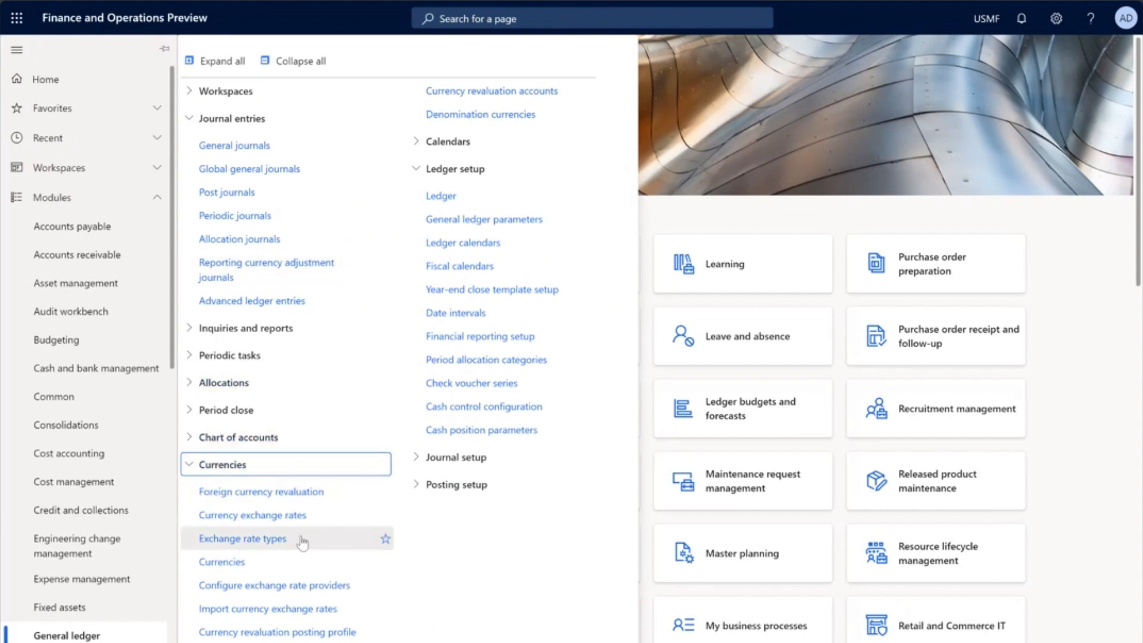
pyautogui.click(265, 543)
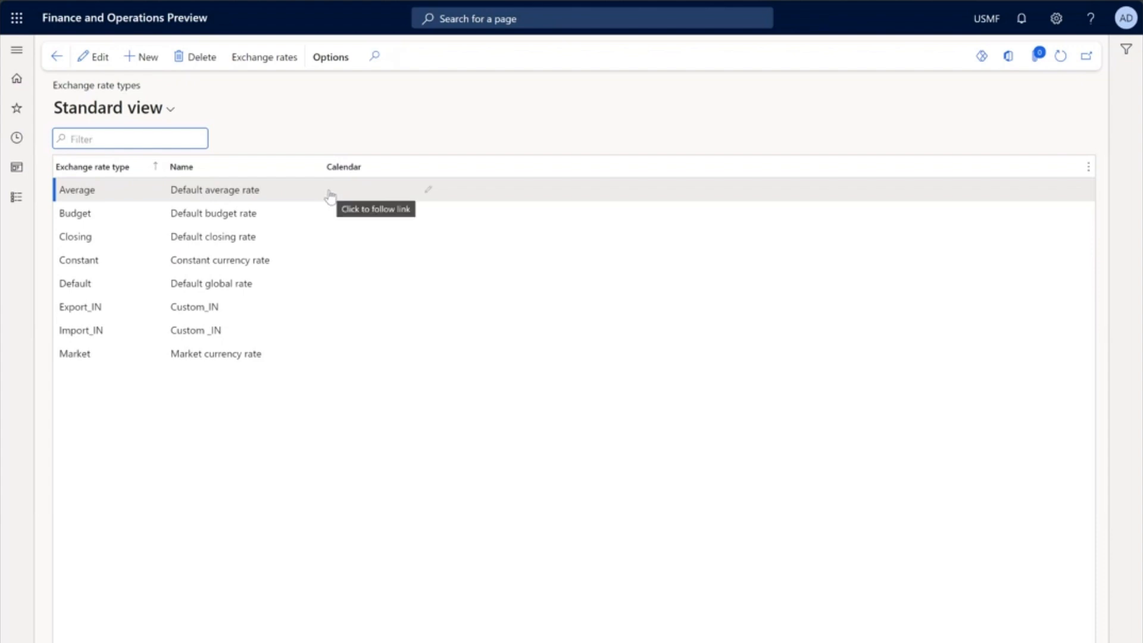
pyautogui.click(83, 284)
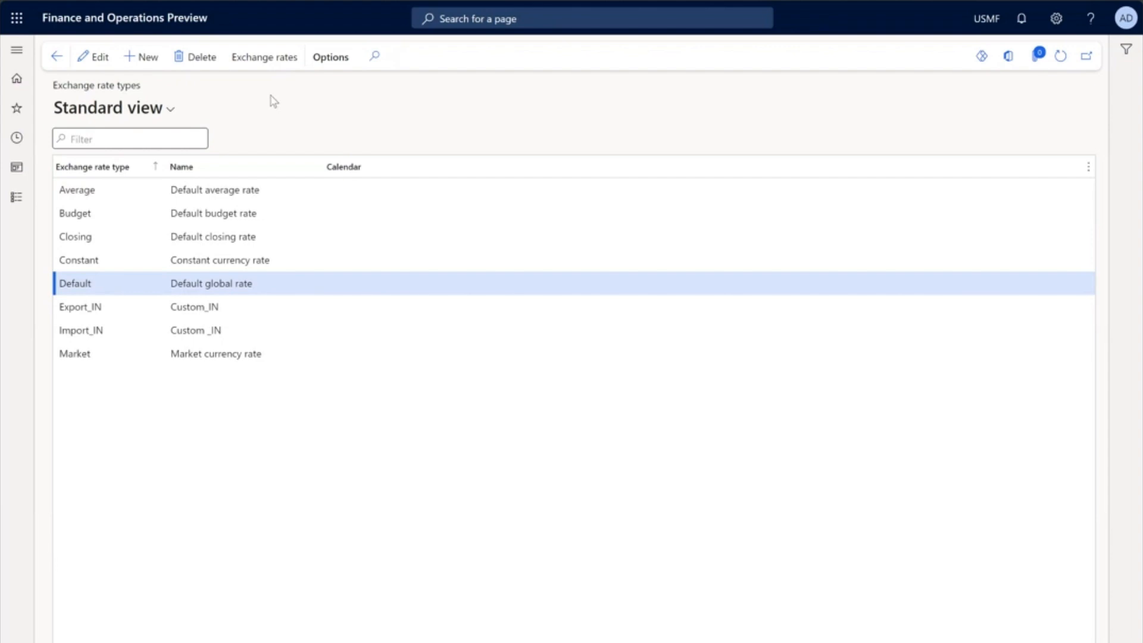
pyautogui.click(264, 65)
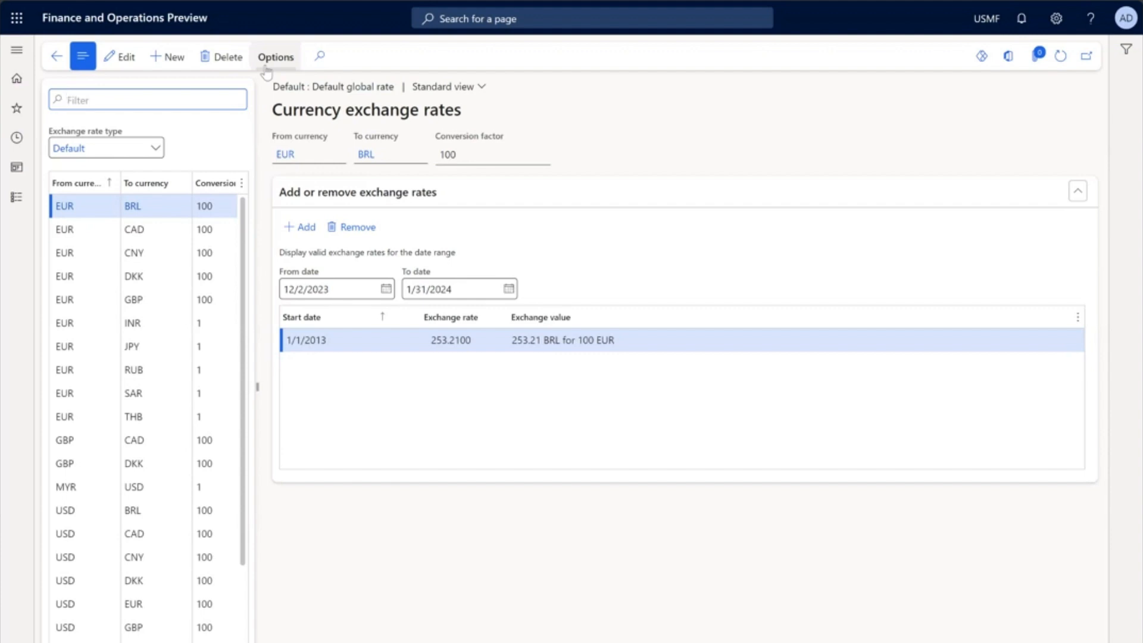
# Step: Examine the Default exchange rates from USD to EUR with start dates 12/31/2023 and 1/31/2024
pyautogui.scroll(-2, 105, 429)
pyautogui.moveTo(101, 453)
pyautogui.click(92, 500)
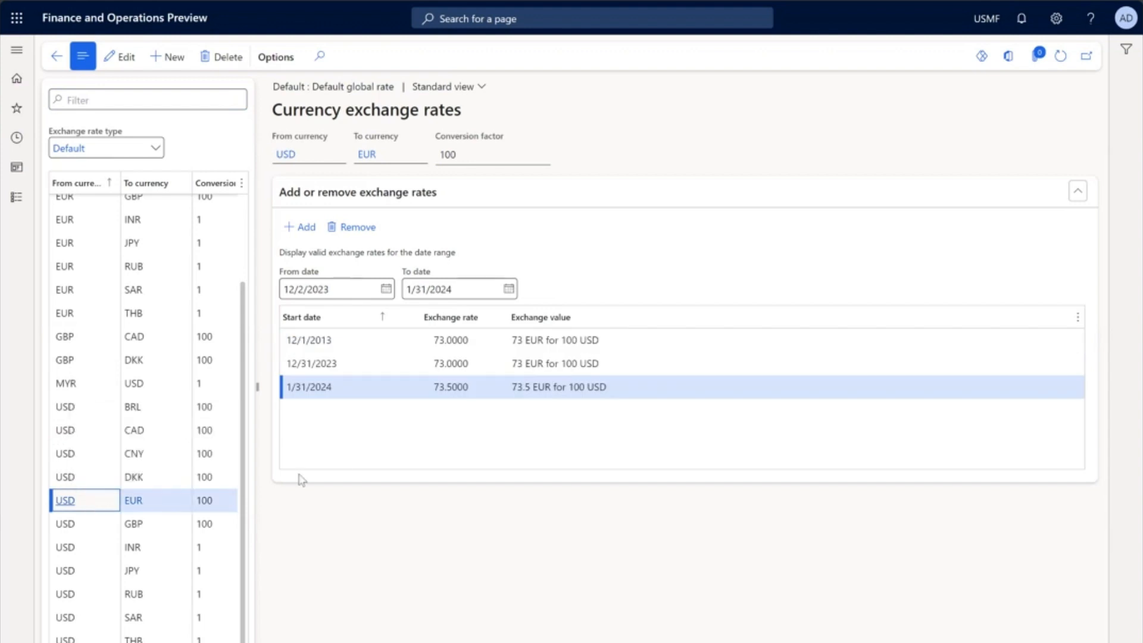
pyautogui.click(357, 364)
pyautogui.click(350, 385)
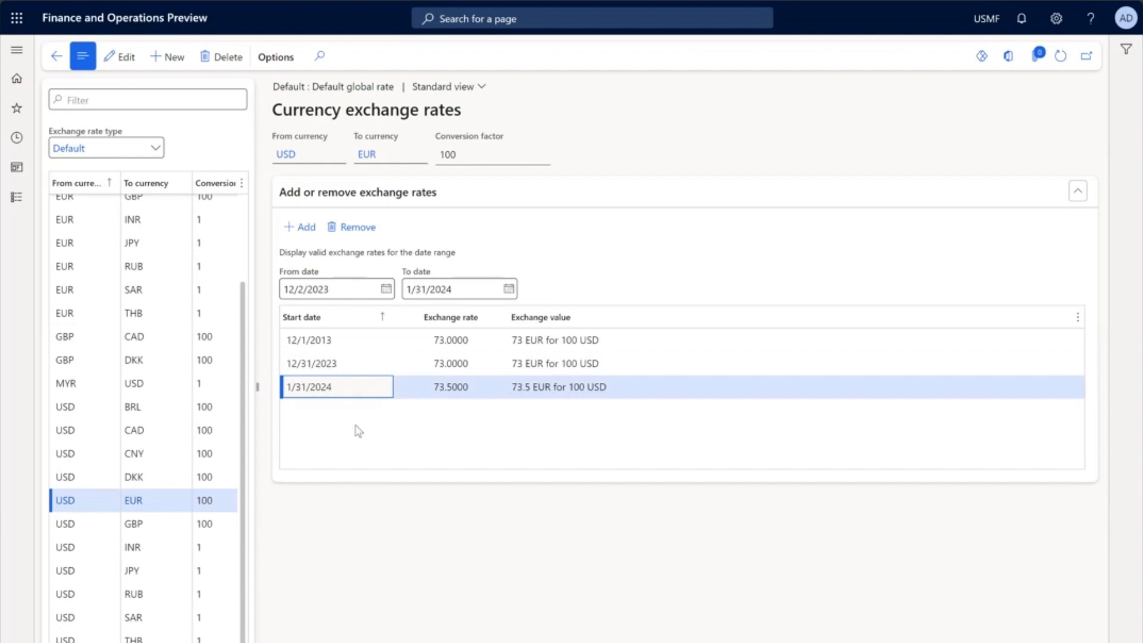
pyautogui.click(301, 365)
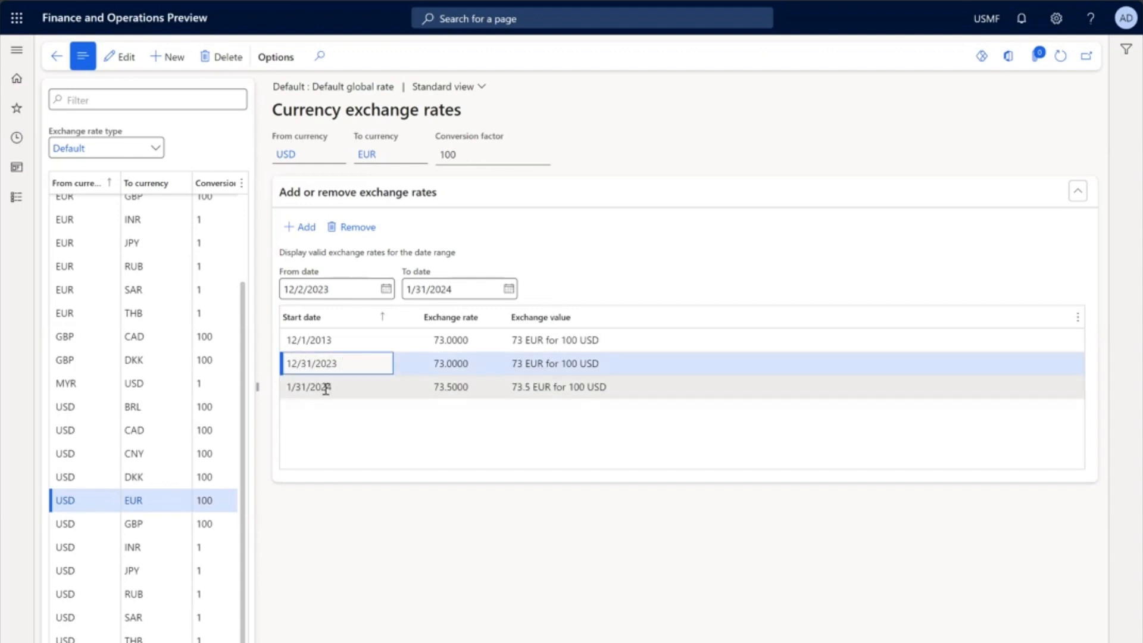
pyautogui.click(331, 391)
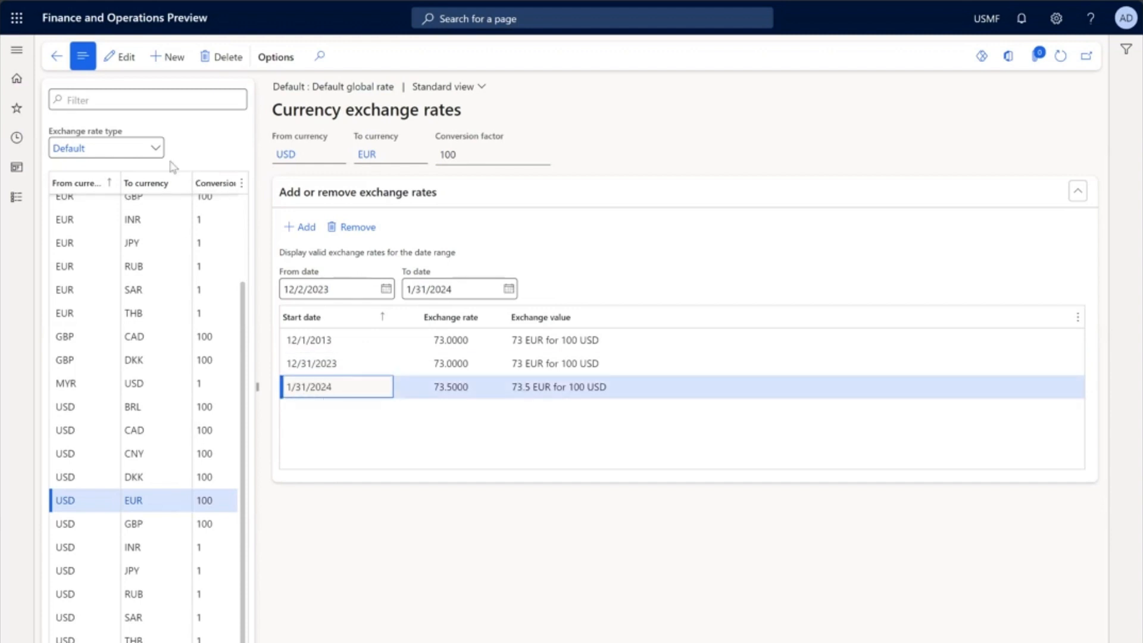
# Step: Switch the exchange rate type to Average and examine the EUR to USD rates starting 12/31/2023 and 1/31/2024
pyautogui.click(156, 148)
pyautogui.click(157, 148)
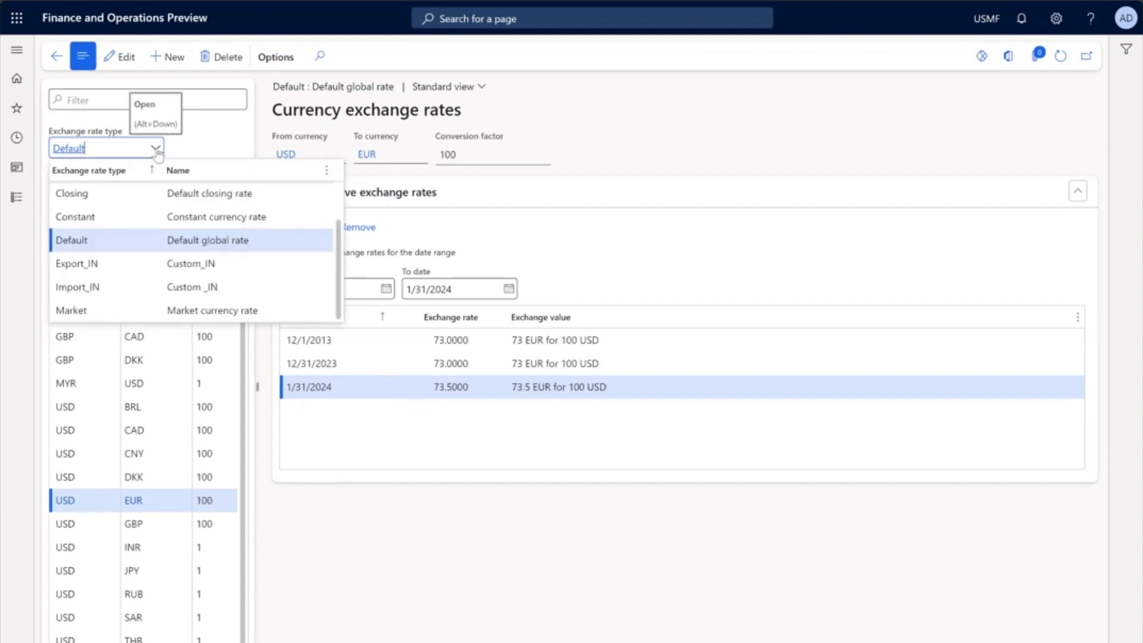
pyautogui.scroll(2, 129, 232)
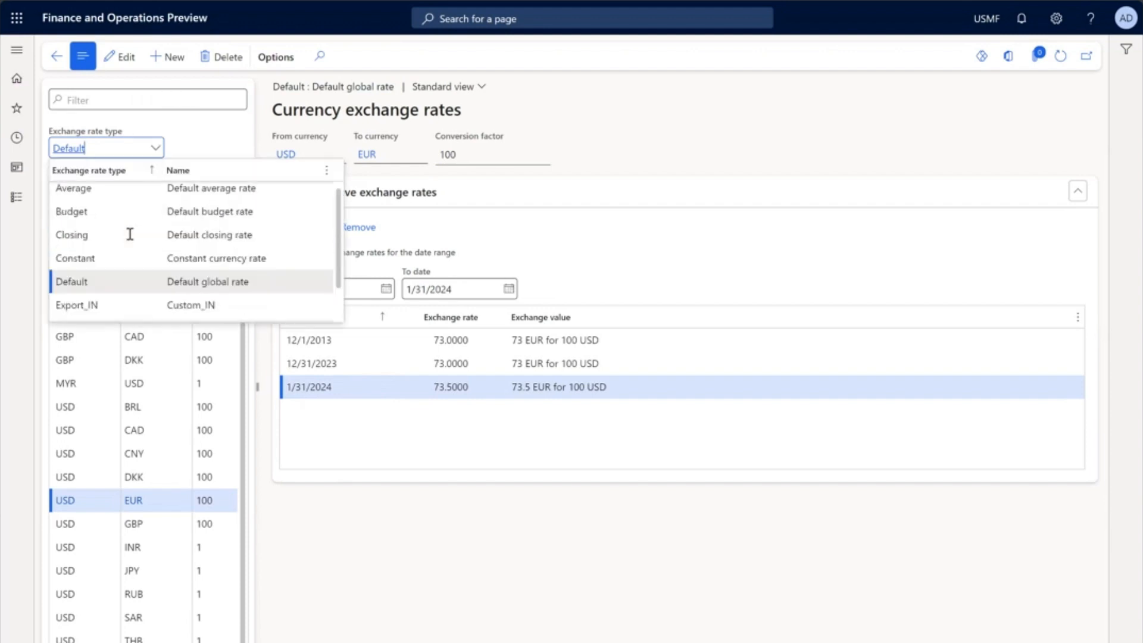
pyautogui.click(113, 193)
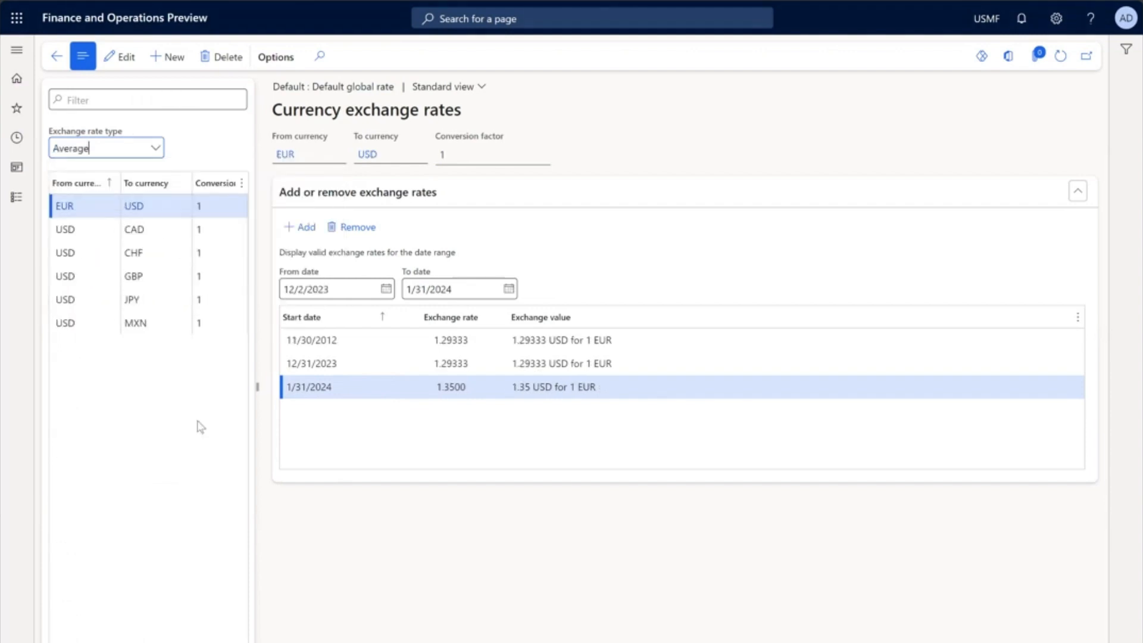
pyautogui.click(352, 363)
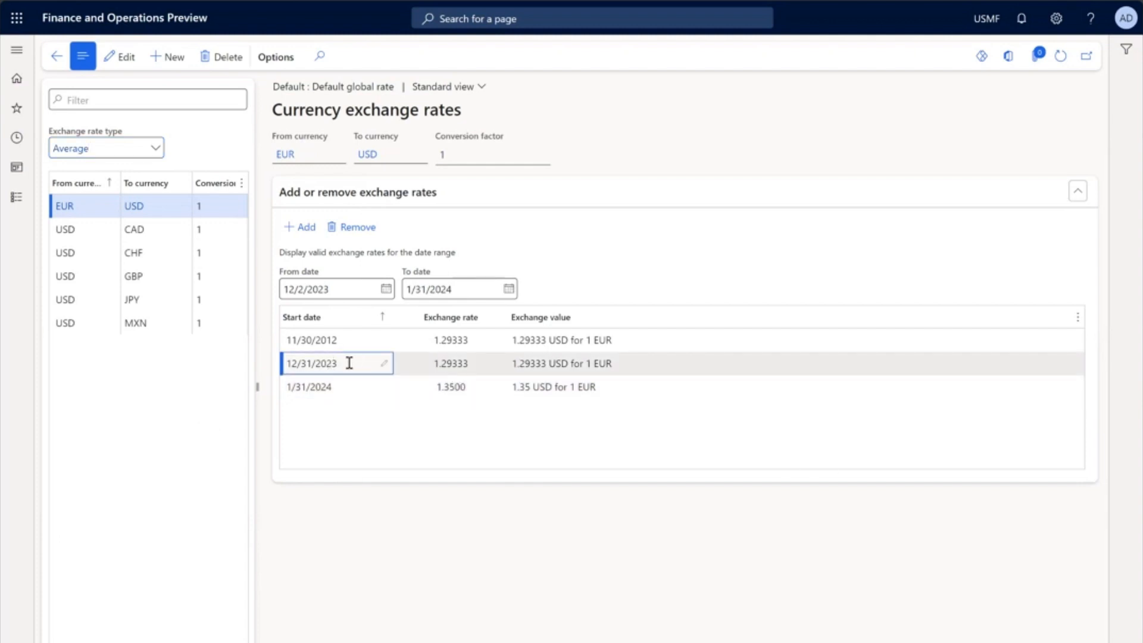
pyautogui.click(345, 386)
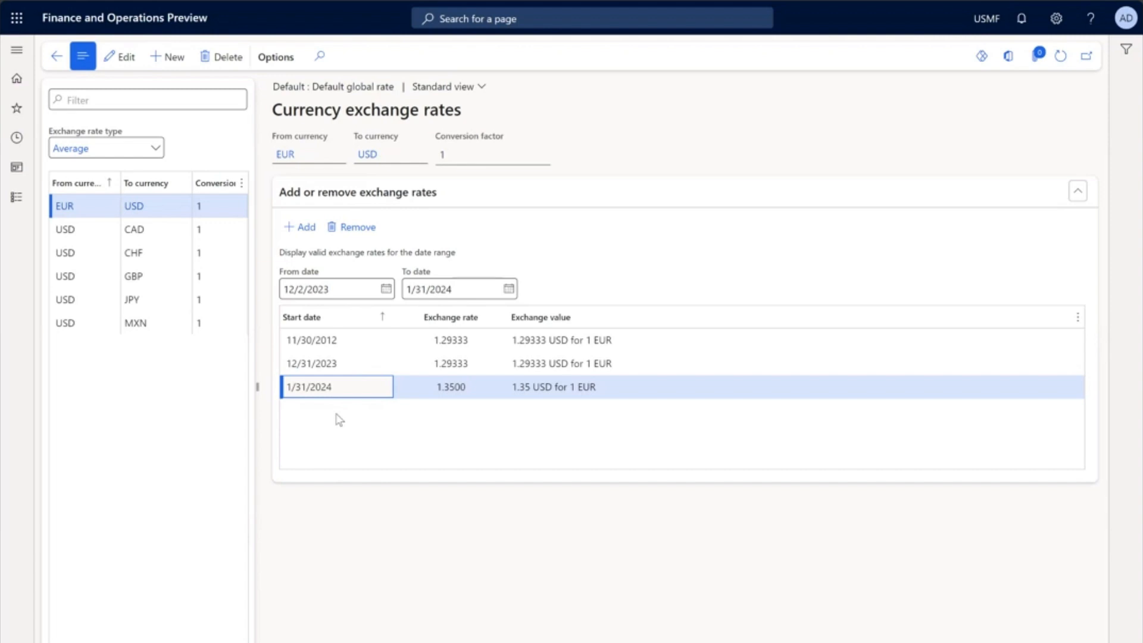
# Step: Open the General ledger's Ledger setup and review its accounting and reporting currency exchange rate types
pyautogui.click(16, 199)
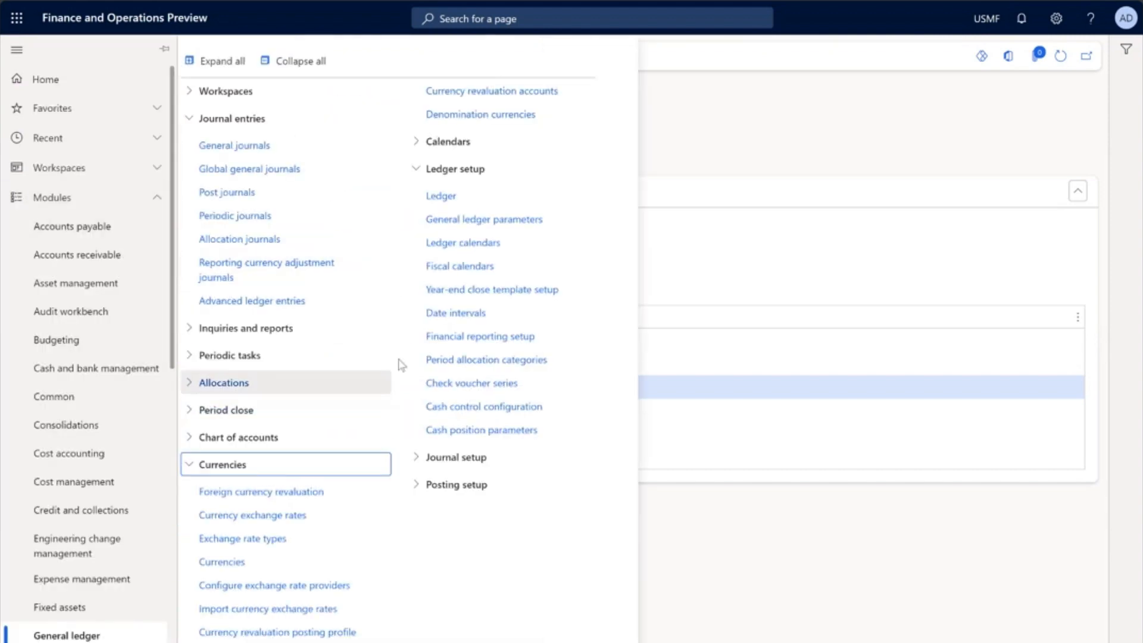
pyautogui.click(460, 203)
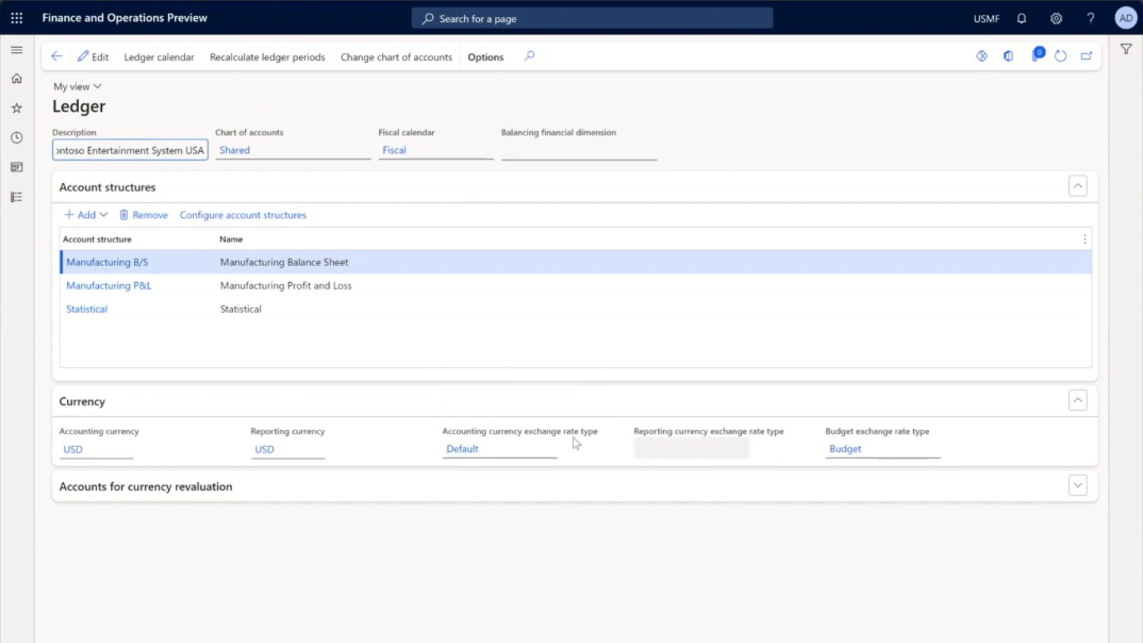
# Step: Open the Bank drop main account for editing and review its foreign currency revaluation and exchange rate type settings
pyautogui.click(15, 200)
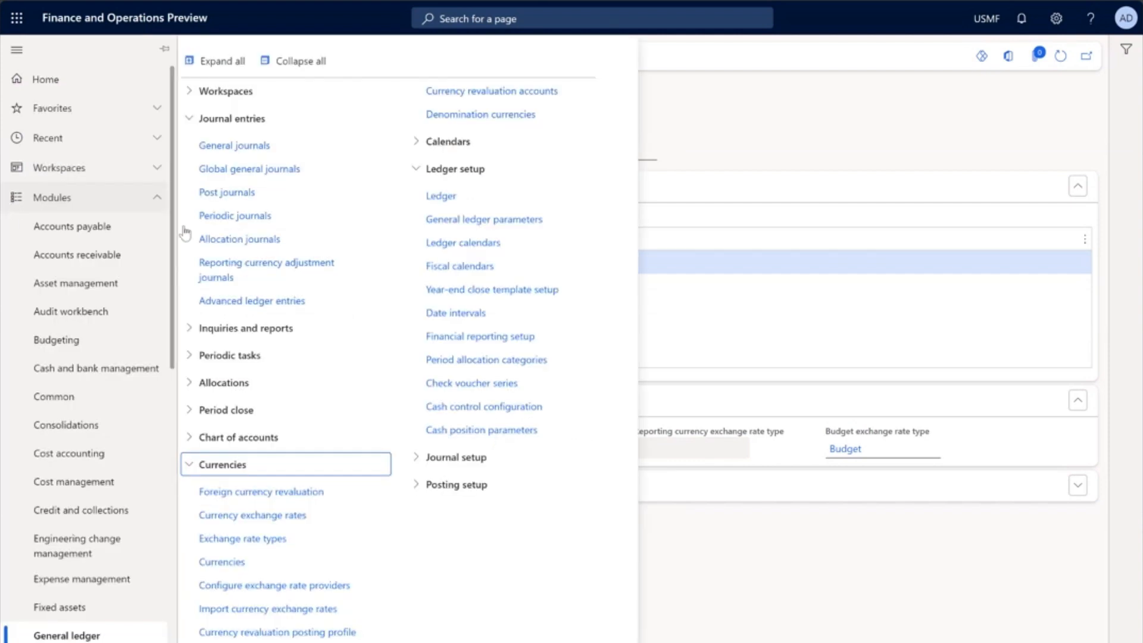
pyautogui.click(195, 443)
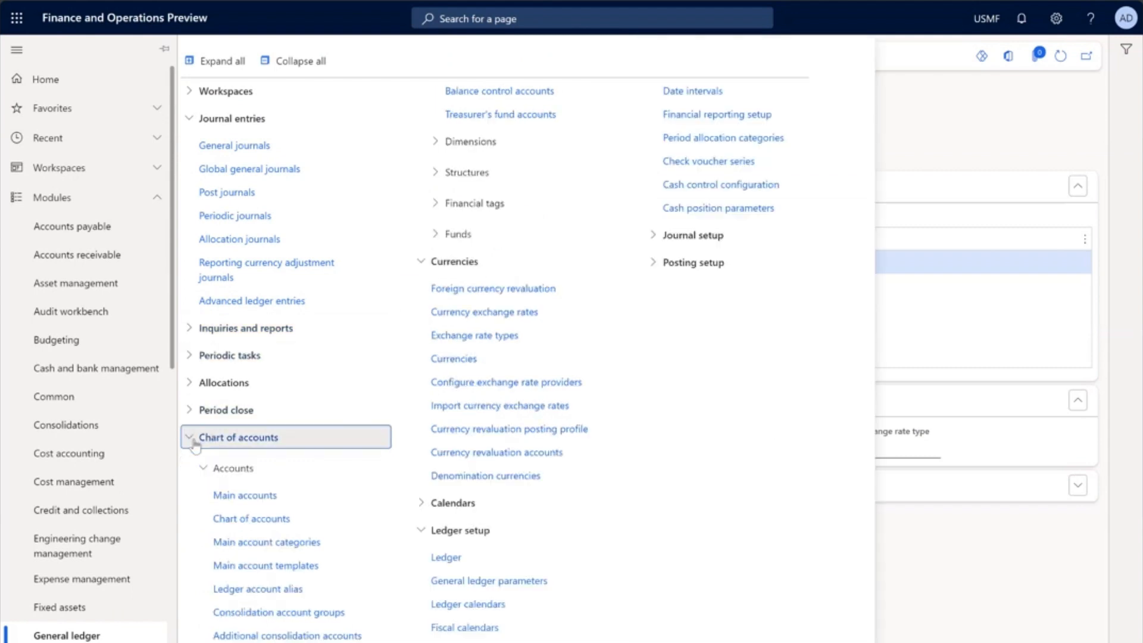
pyautogui.click(255, 497)
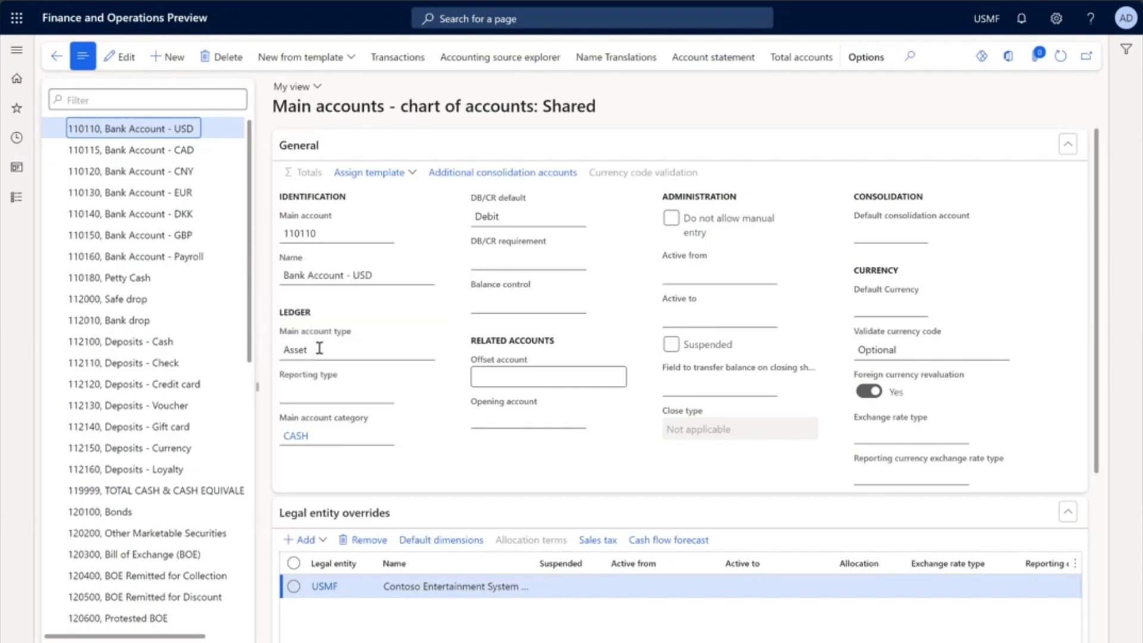
pyautogui.click(162, 329)
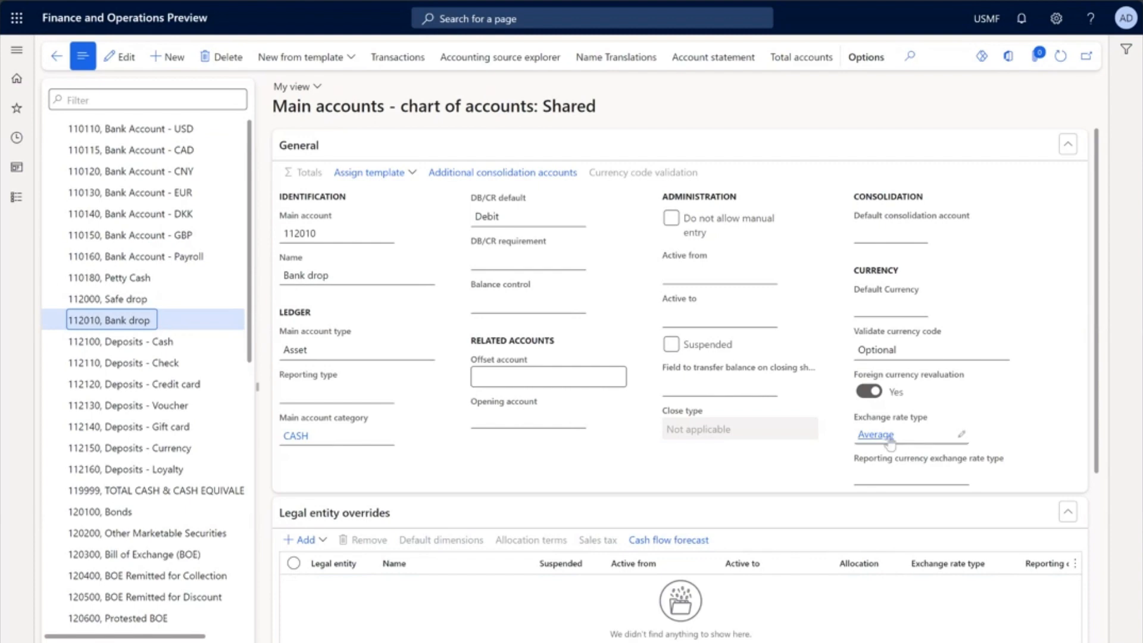
pyautogui.click(120, 57)
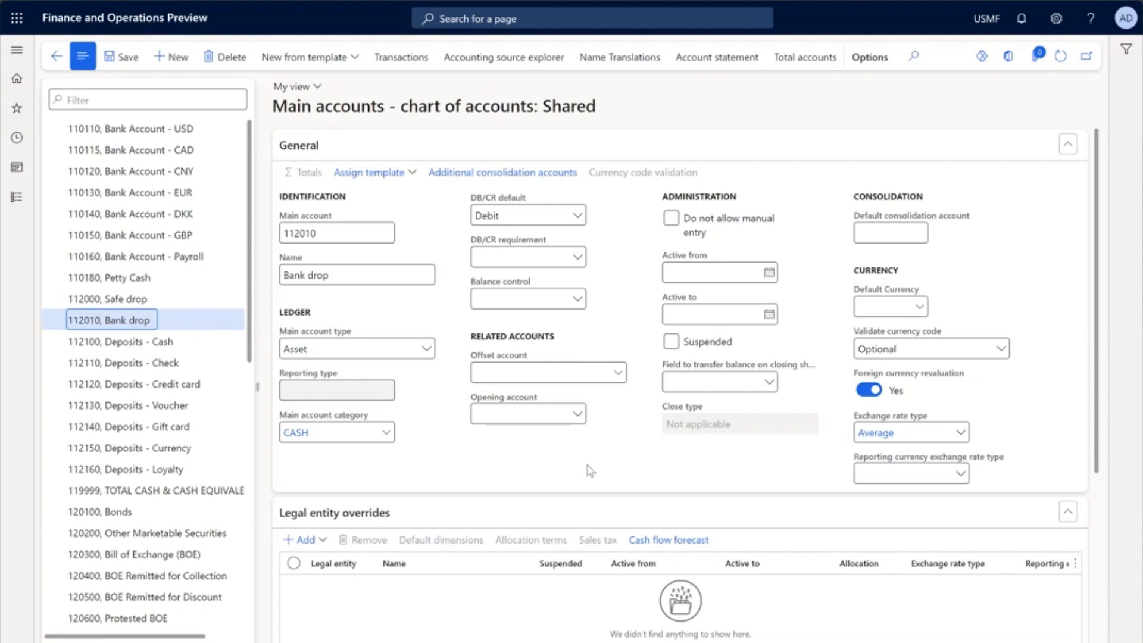
# Step: Open the lines of general journal 00639 and narrow the Date column
pyautogui.click(18, 203)
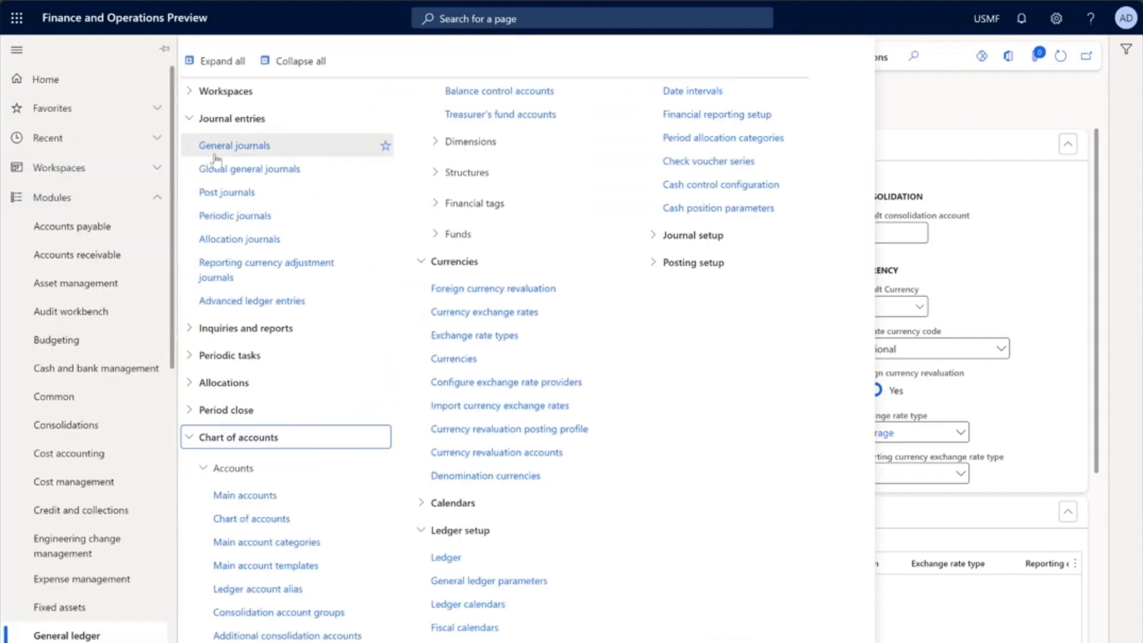
pyautogui.click(241, 157)
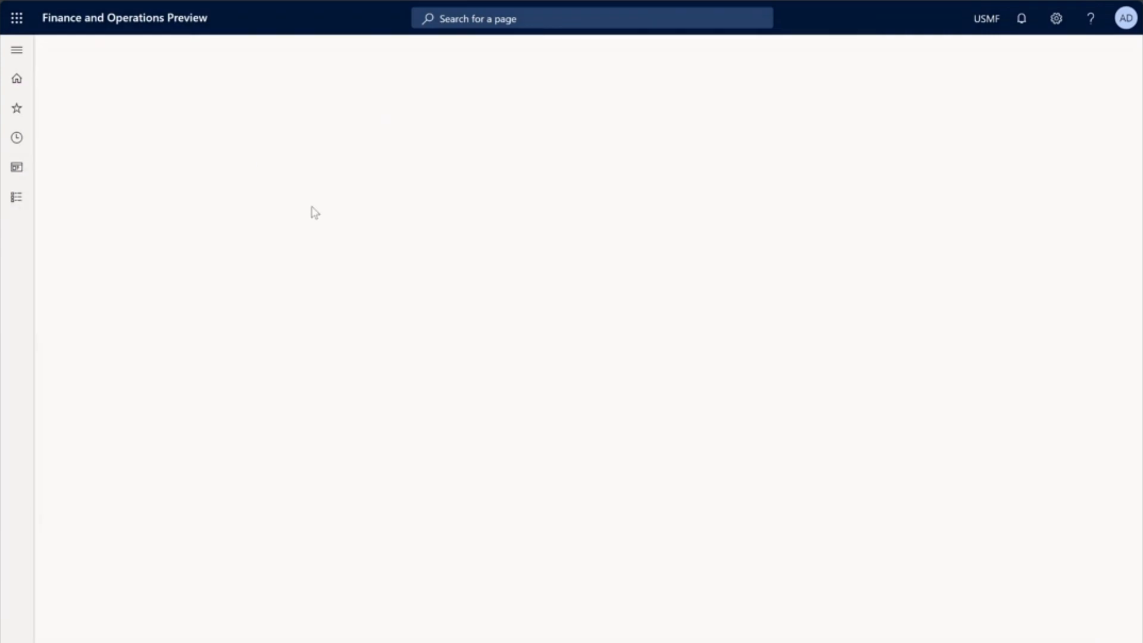
pyautogui.click(331, 310)
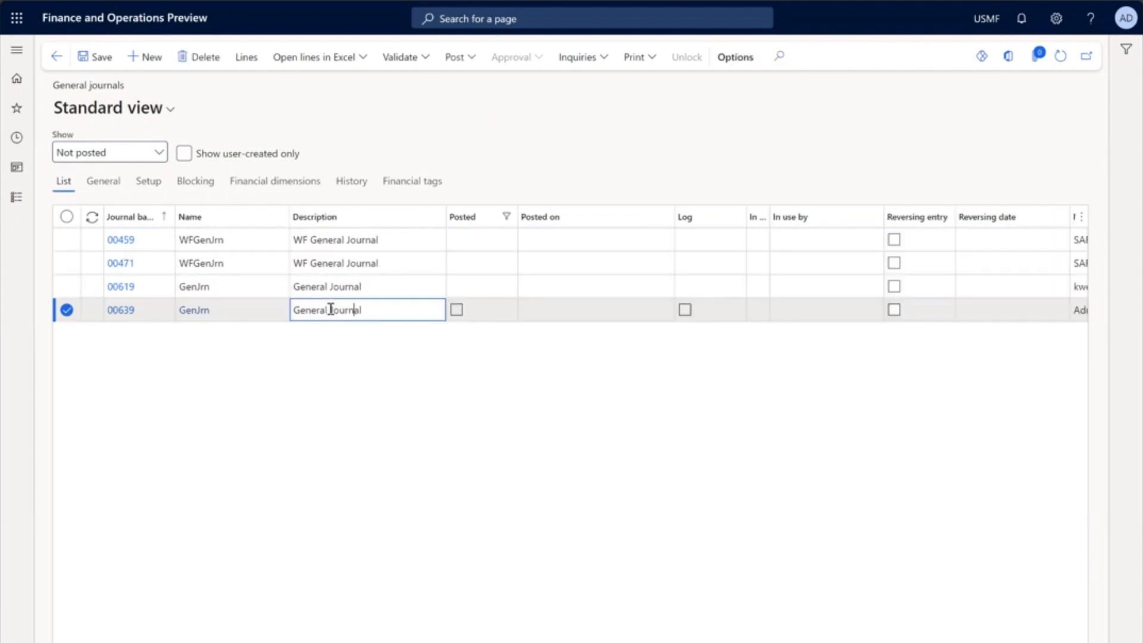
pyautogui.click(249, 62)
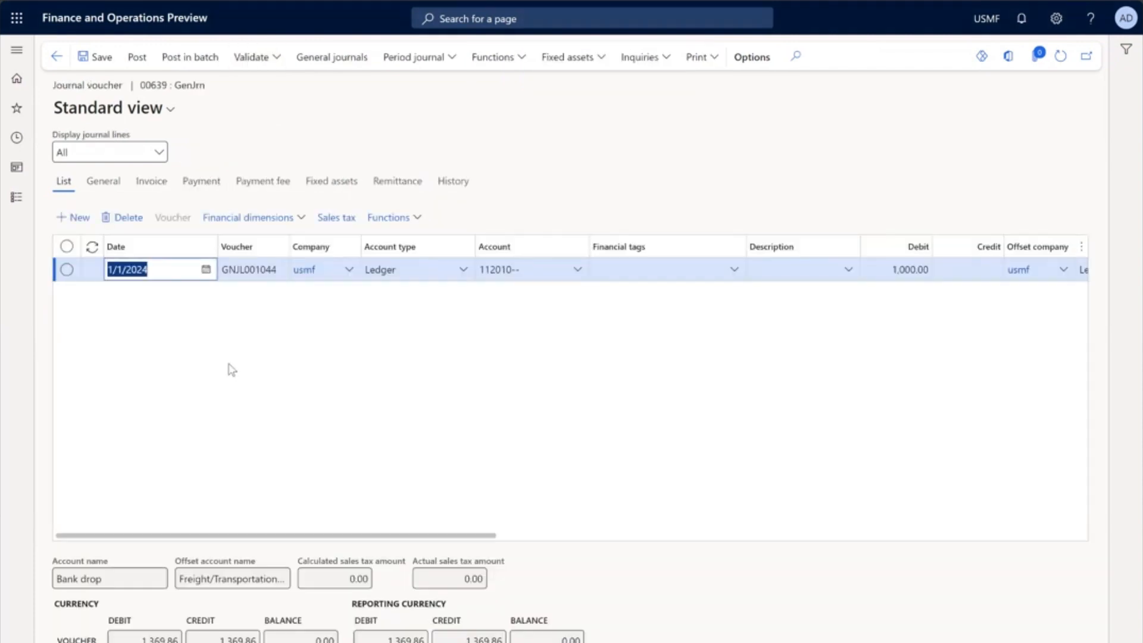
pyautogui.moveTo(218, 243); pyautogui.dragTo(182, 245)
pyautogui.moveTo(267, 535); pyautogui.dragTo(271, 536)
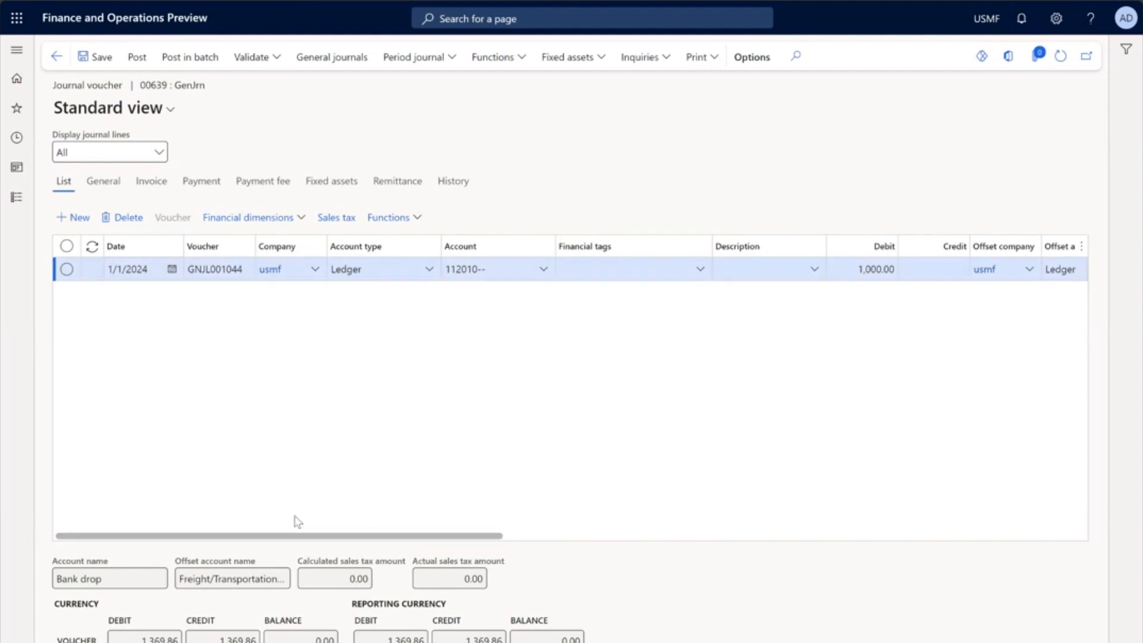
# Step: Check the journal line's currency and exchange rate in its general details, and post the journal
pyautogui.click(104, 184)
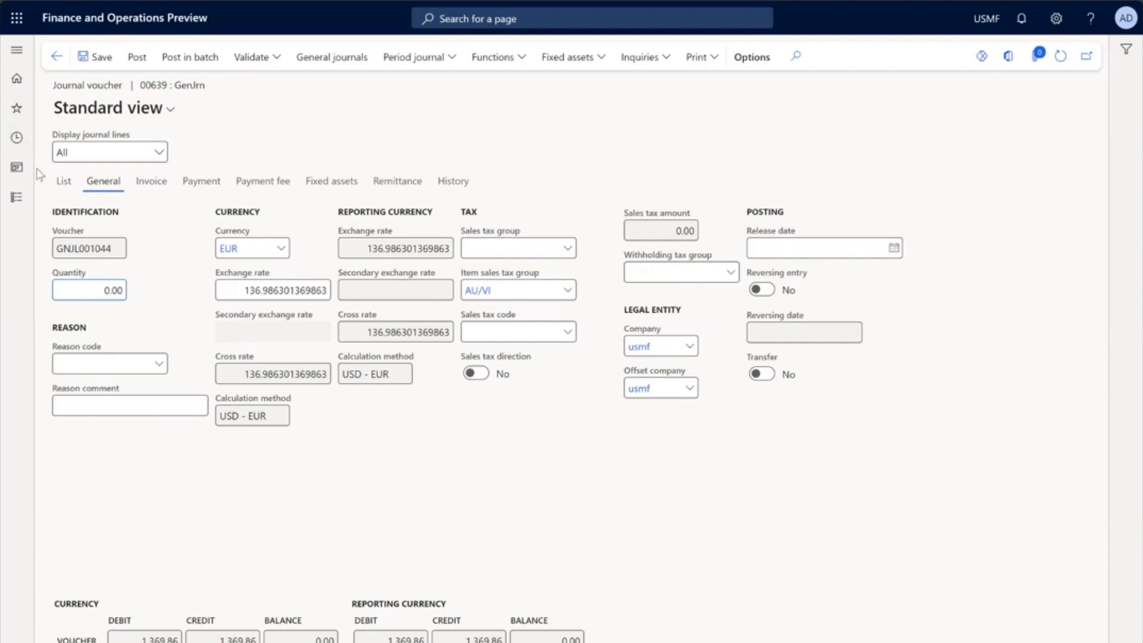
pyautogui.click(64, 180)
pyautogui.click(137, 57)
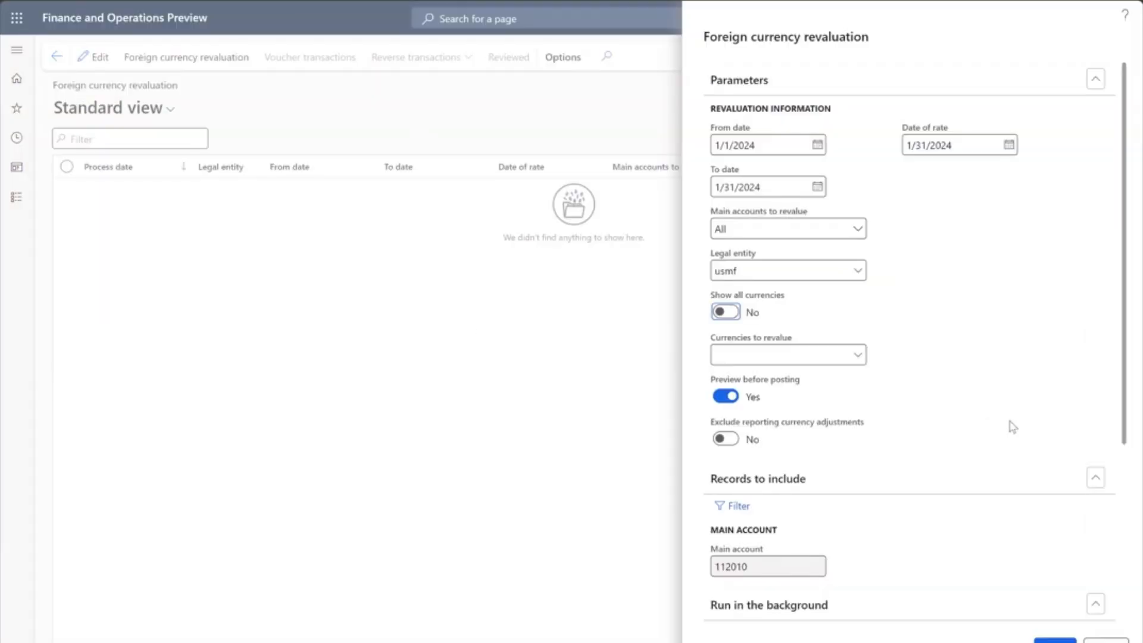
# Step: Run the foreign currency revaluation for EUR and review the exchange rates and revaluation gain or loss in its preview
pyautogui.click(787, 145)
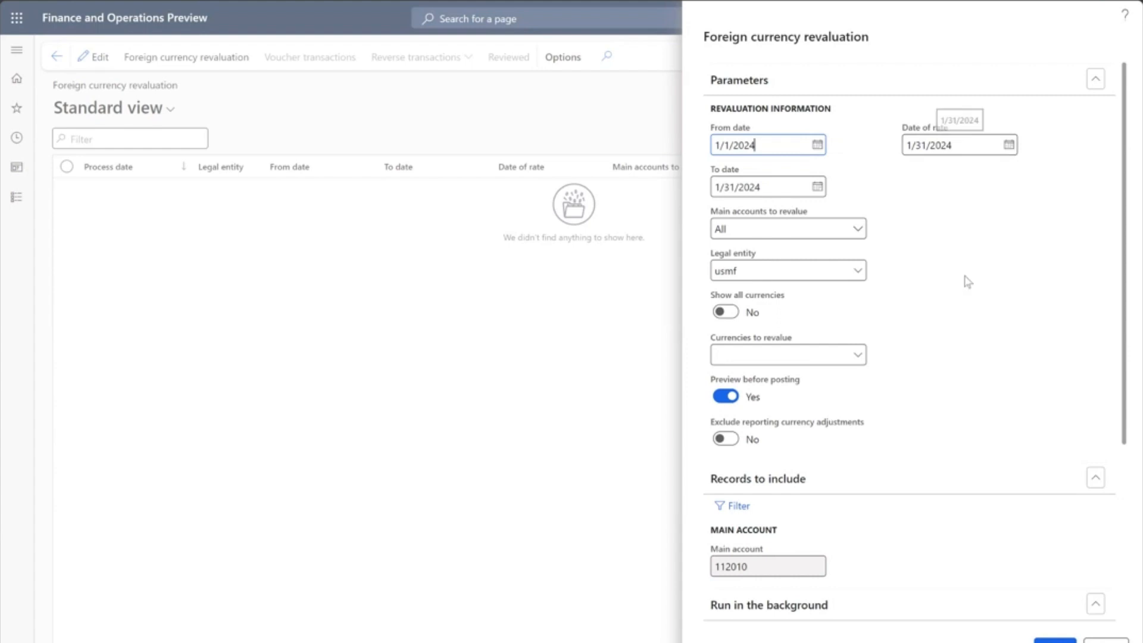
pyautogui.click(860, 355)
pyautogui.click(726, 400)
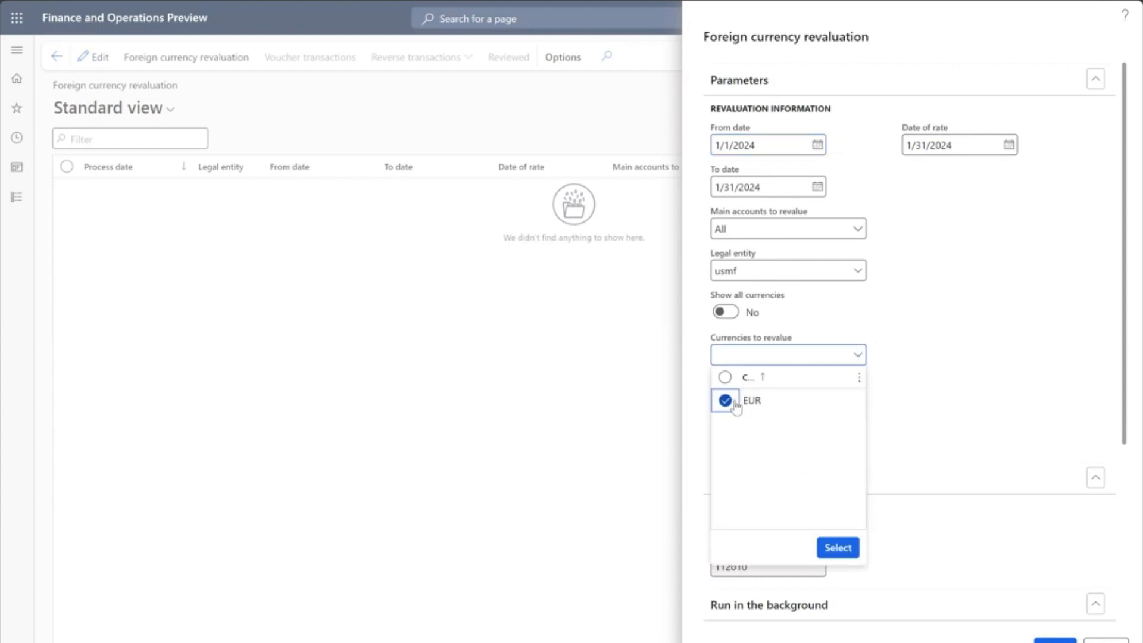
pyautogui.click(837, 547)
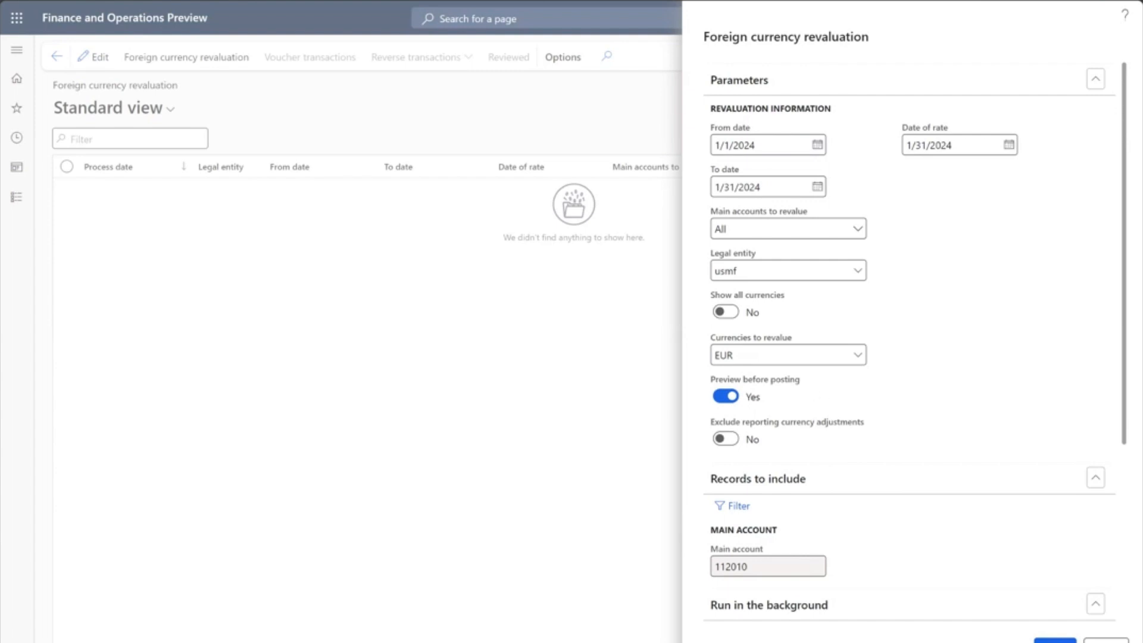
pyautogui.click(1054, 640)
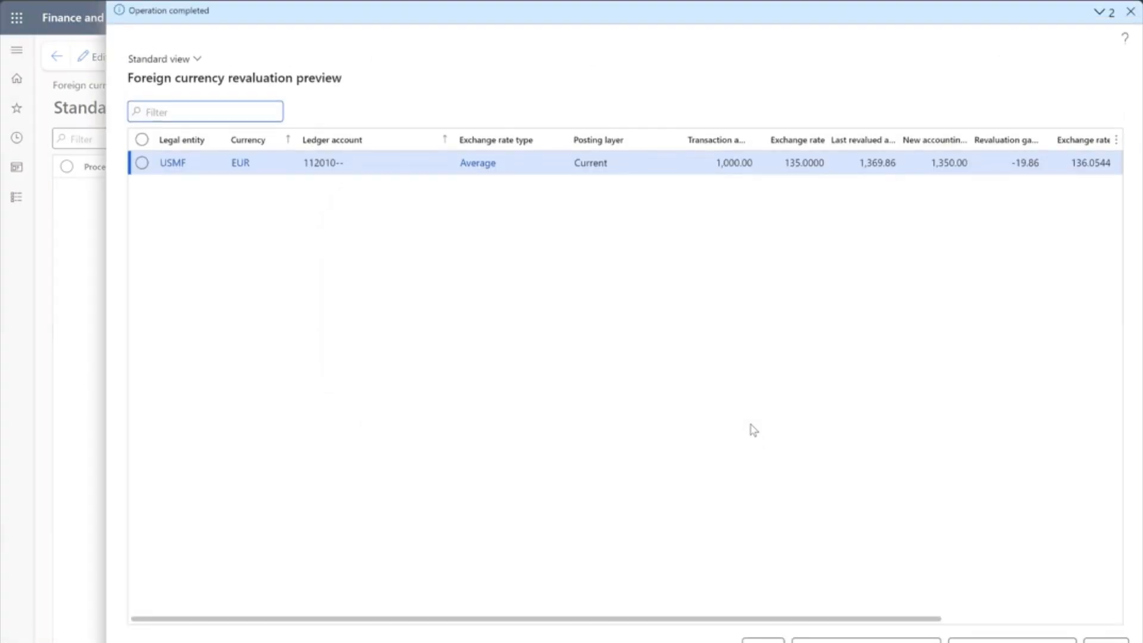
pyautogui.hscroll(5, 753, 430)
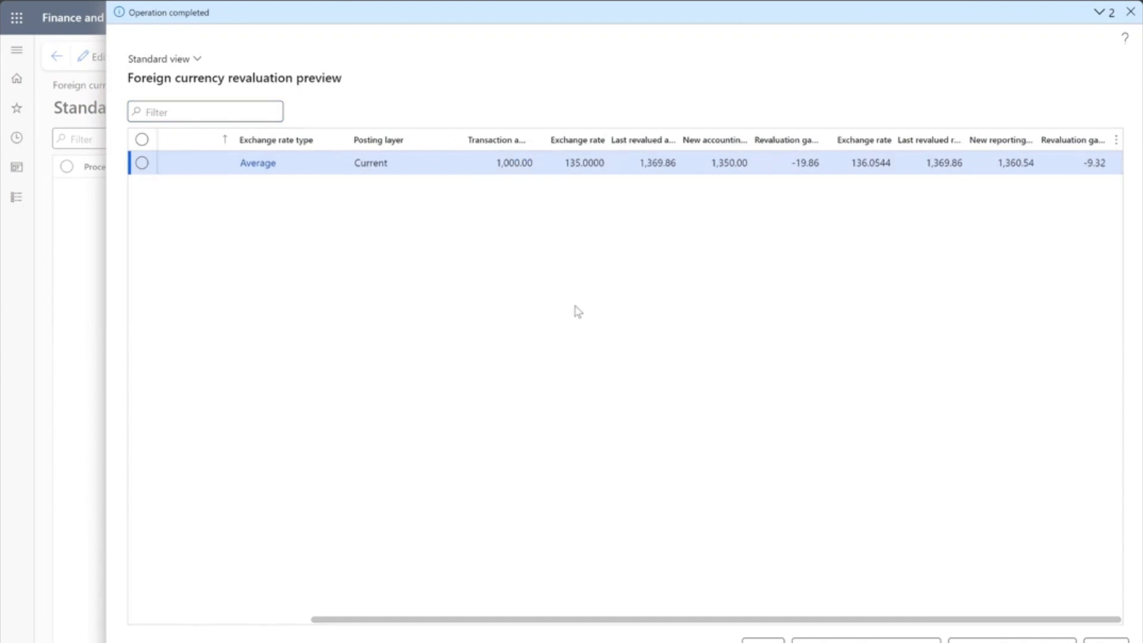
pyautogui.click(565, 167)
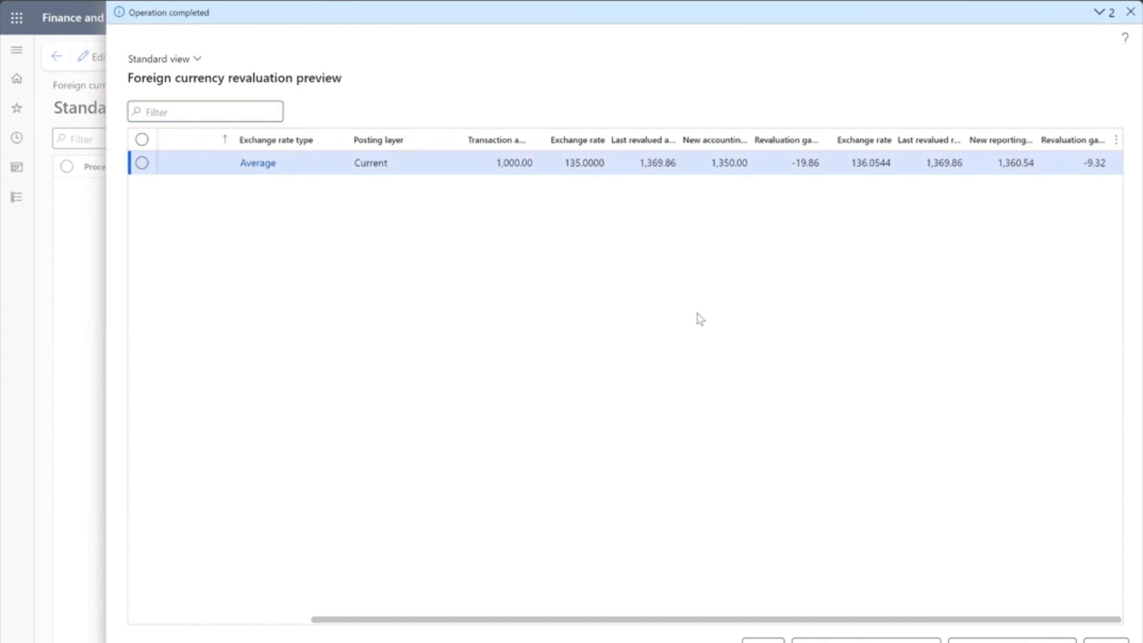